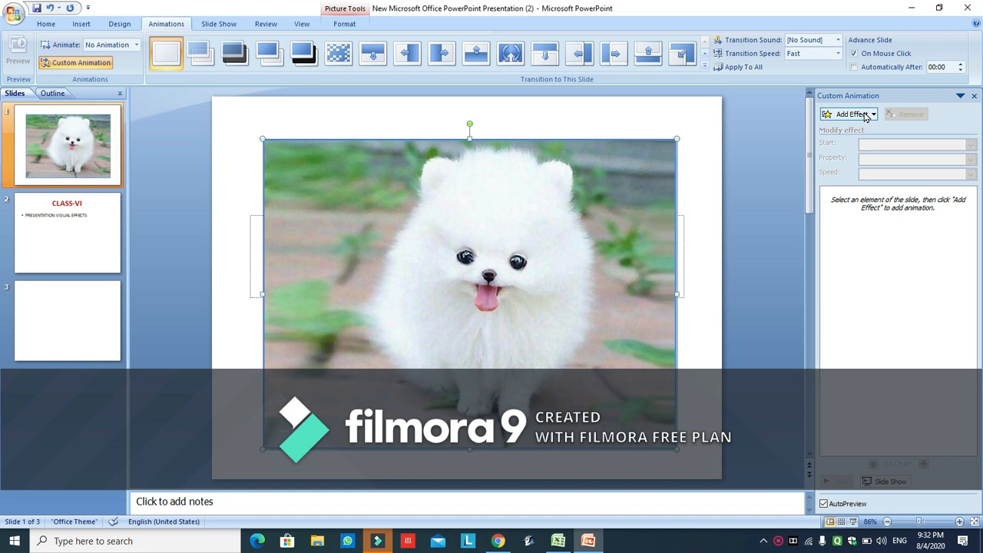
# Step: Add the Box entrance effect to the dog picture on slide 1
pyautogui.moveTo(851, 136)
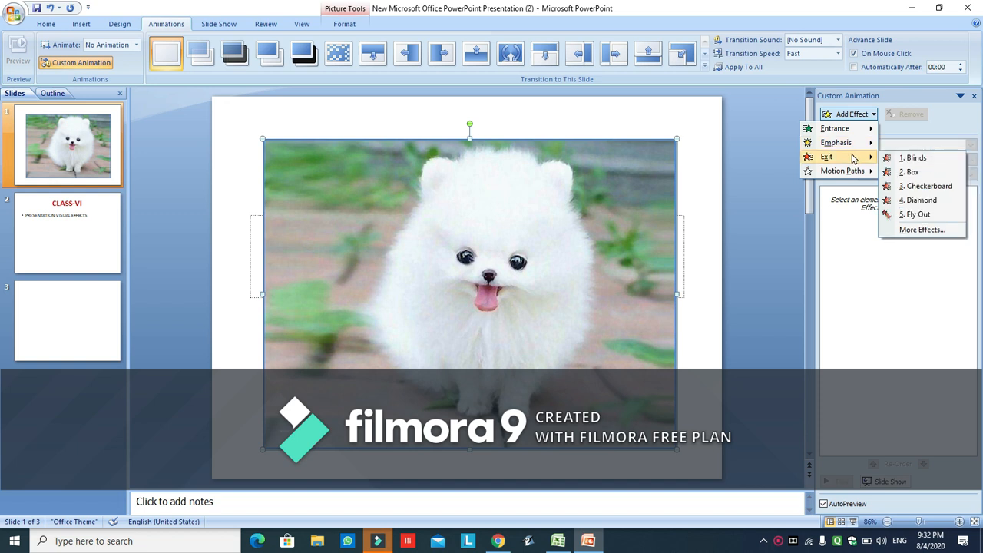
pyautogui.moveTo(855, 175)
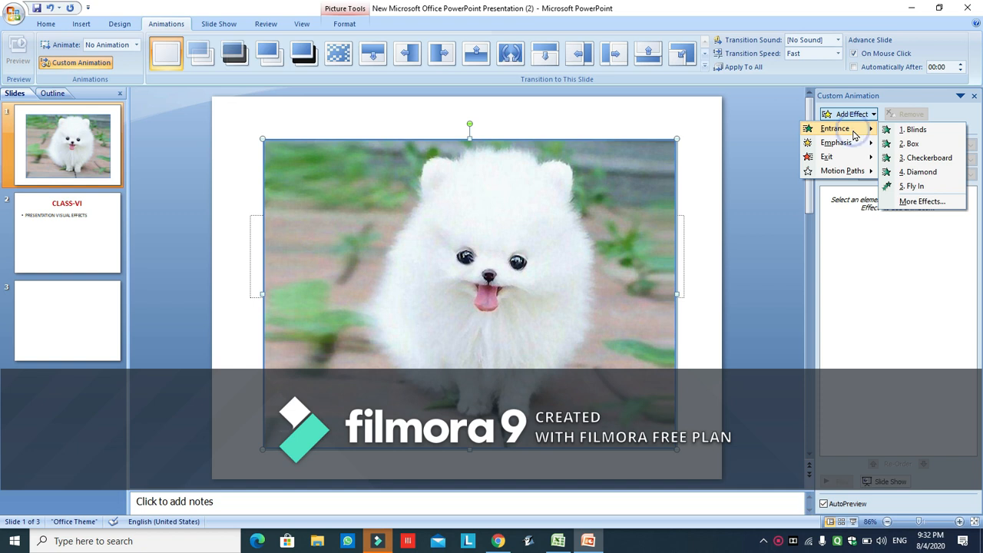
pyautogui.click(914, 144)
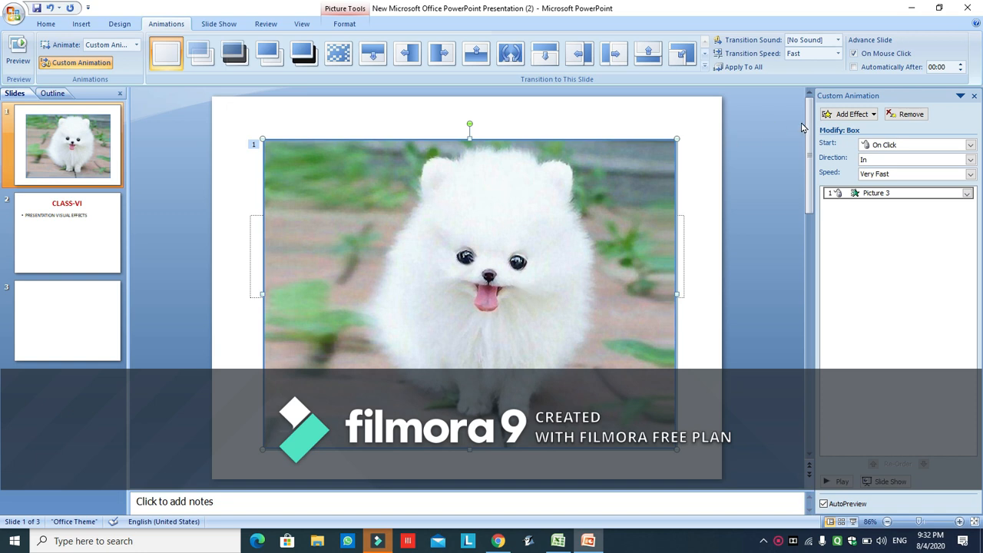
# Step: Add the Grow/Shrink emphasis effect to the CLASS-VI title on slide 2
pyautogui.click(848, 114)
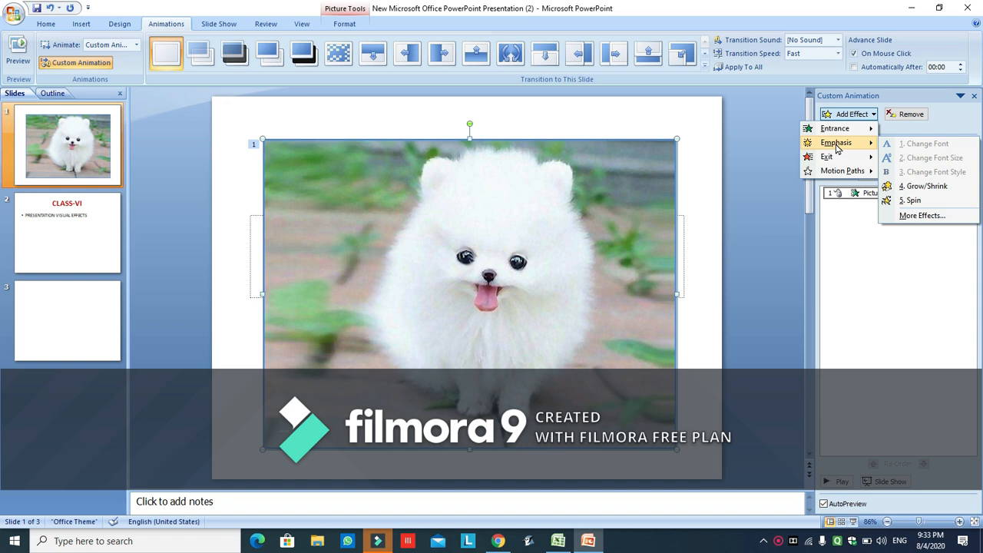
pyautogui.click(21, 244)
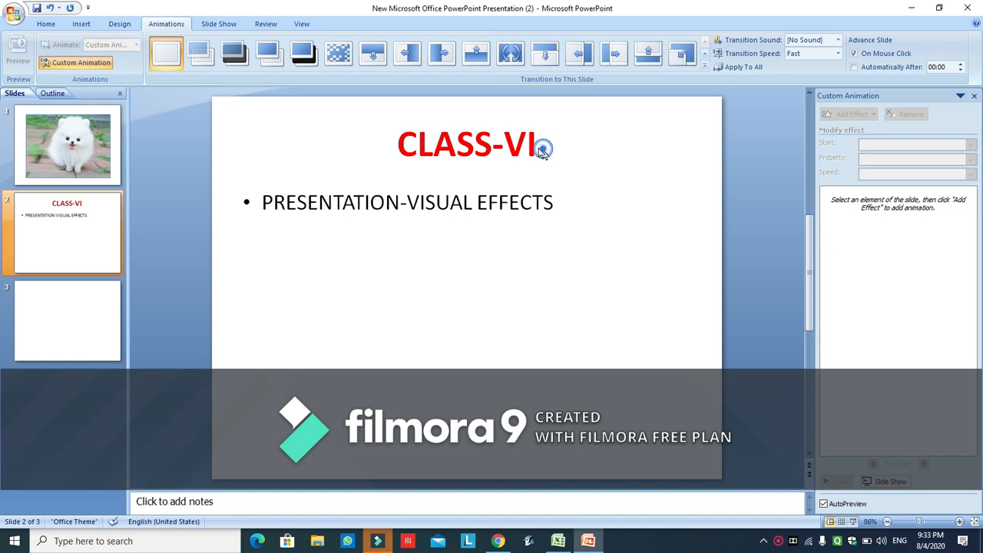
pyautogui.moveTo(538, 146); pyautogui.dragTo(397, 146)
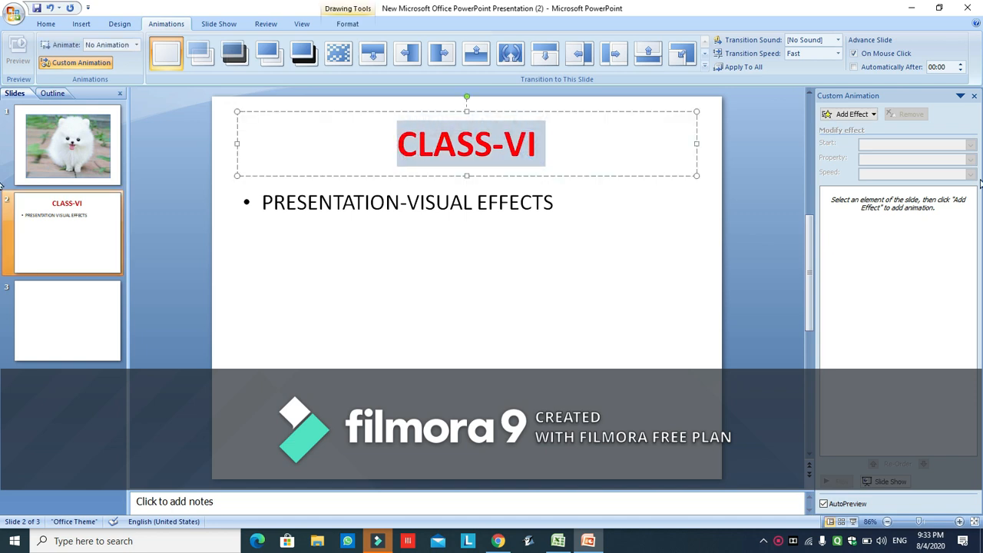
pyautogui.click(844, 115)
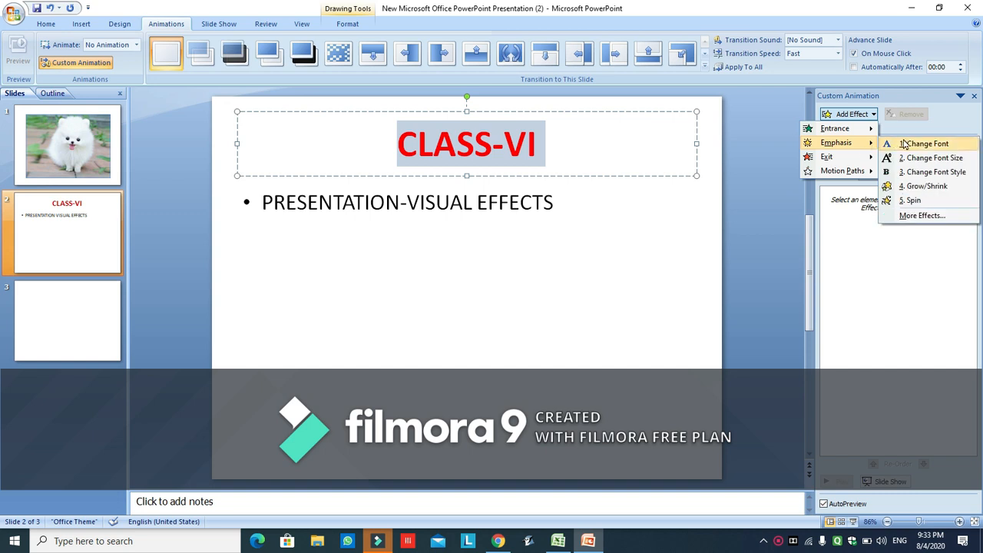
pyautogui.click(935, 186)
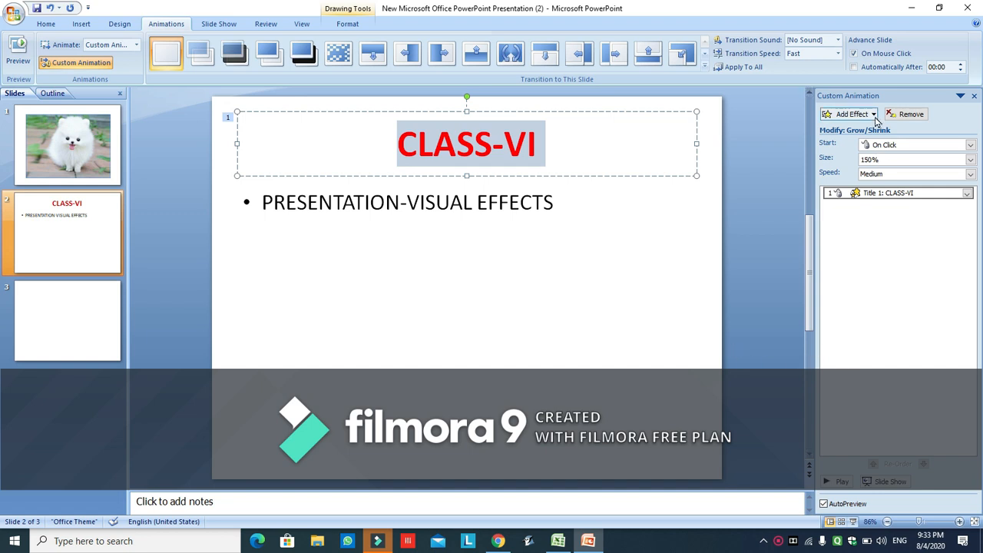
# Step: Add the Checkerboard exit effect to the dog picture on slide 1
pyautogui.click(66, 169)
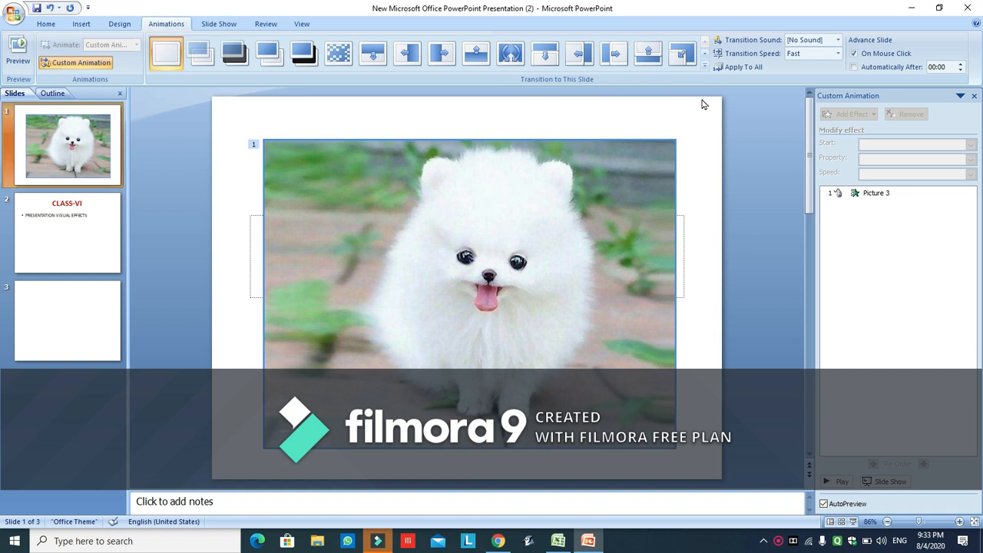
pyautogui.click(677, 189)
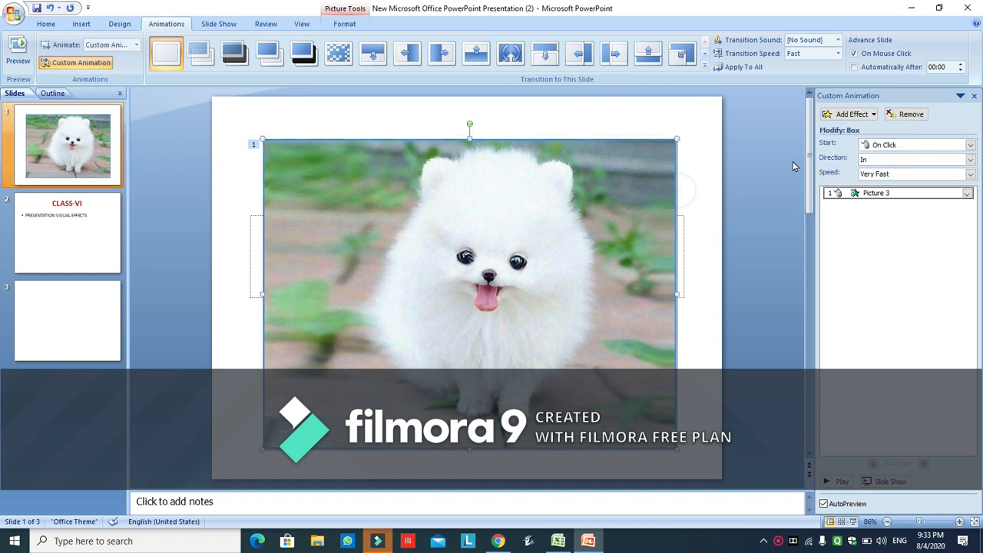
pyautogui.click(851, 116)
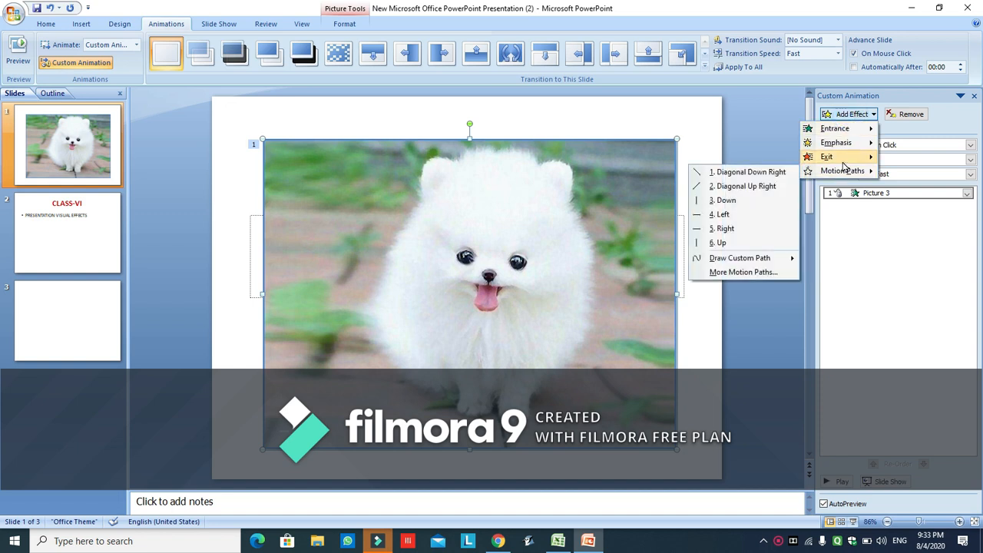
pyautogui.moveTo(844, 162)
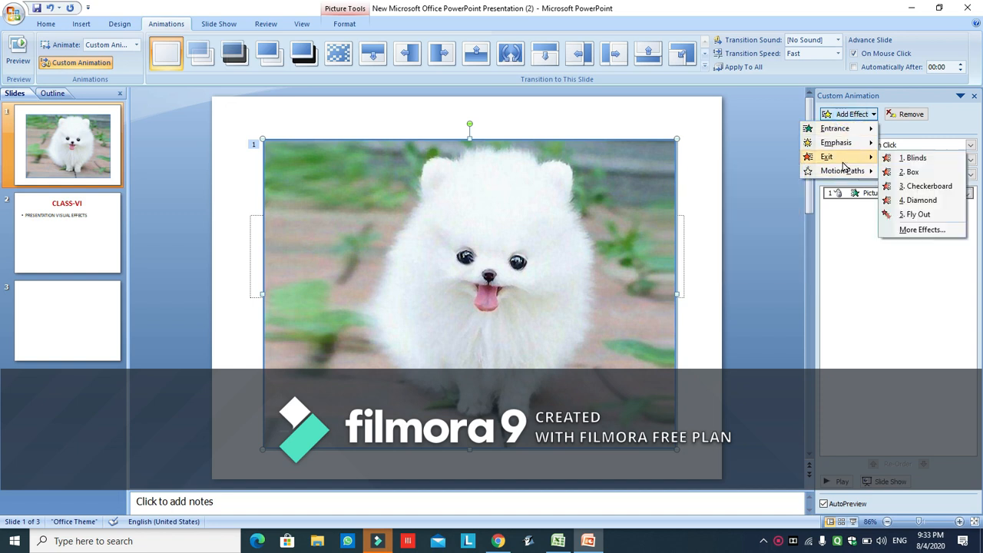
pyautogui.click(927, 188)
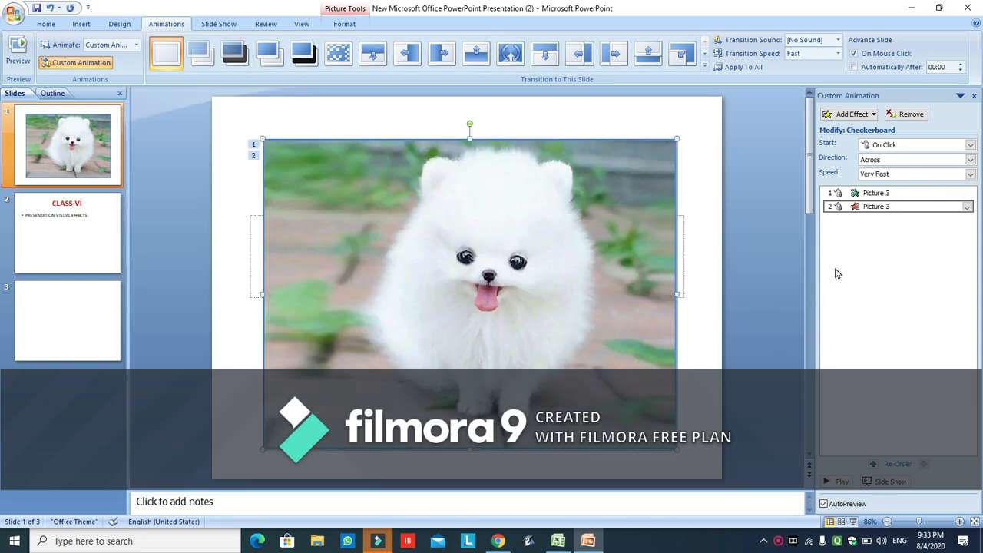
# Step: Add a Down motion path to the dog picture and choose On Click as its start
pyautogui.click(858, 114)
pyautogui.moveTo(858, 129)
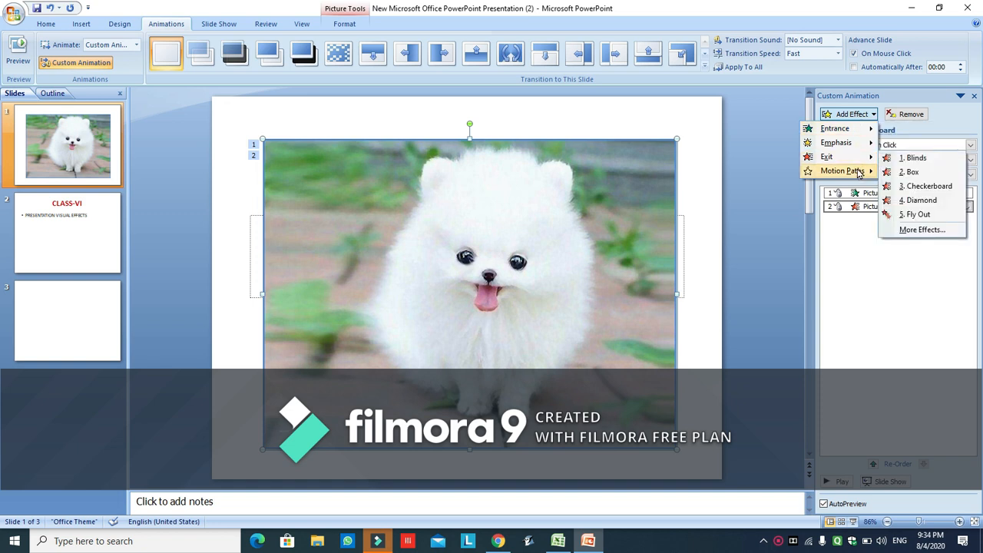
pyautogui.moveTo(859, 173)
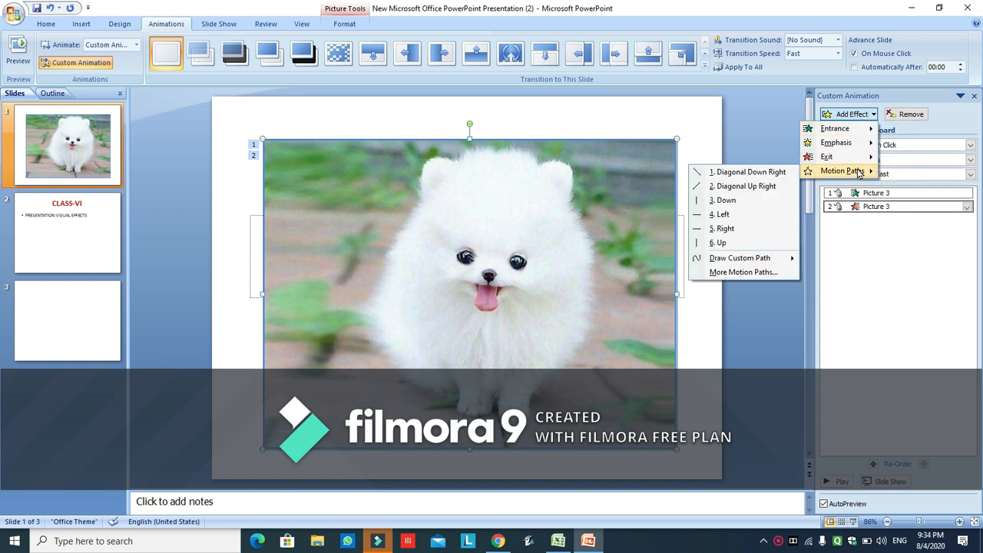
pyautogui.click(745, 201)
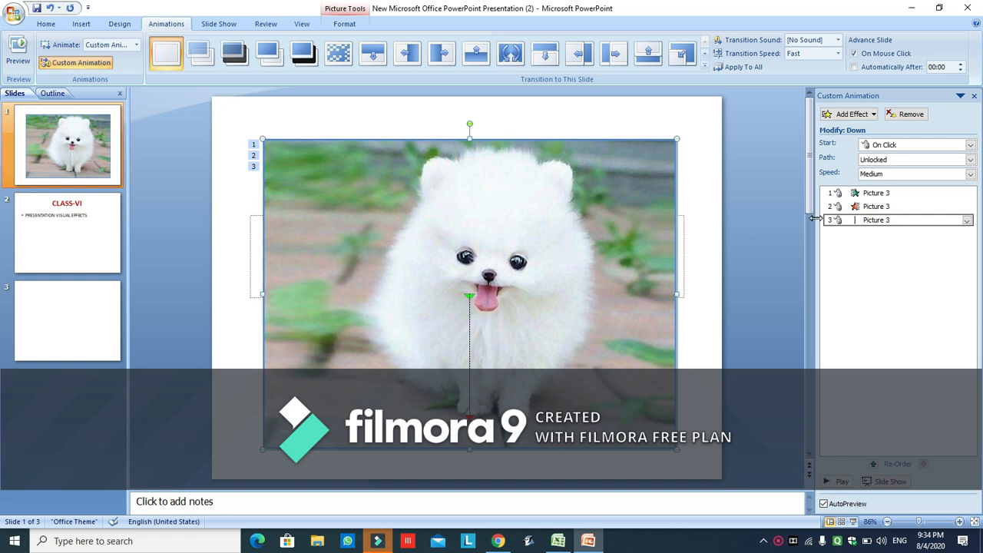
pyautogui.click(533, 203)
pyautogui.click(971, 145)
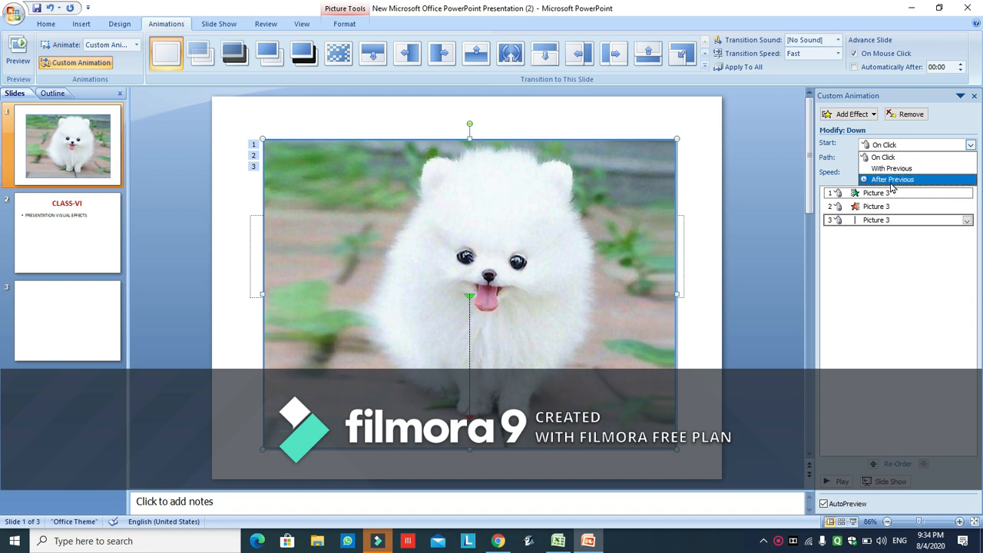
pyautogui.click(928, 158)
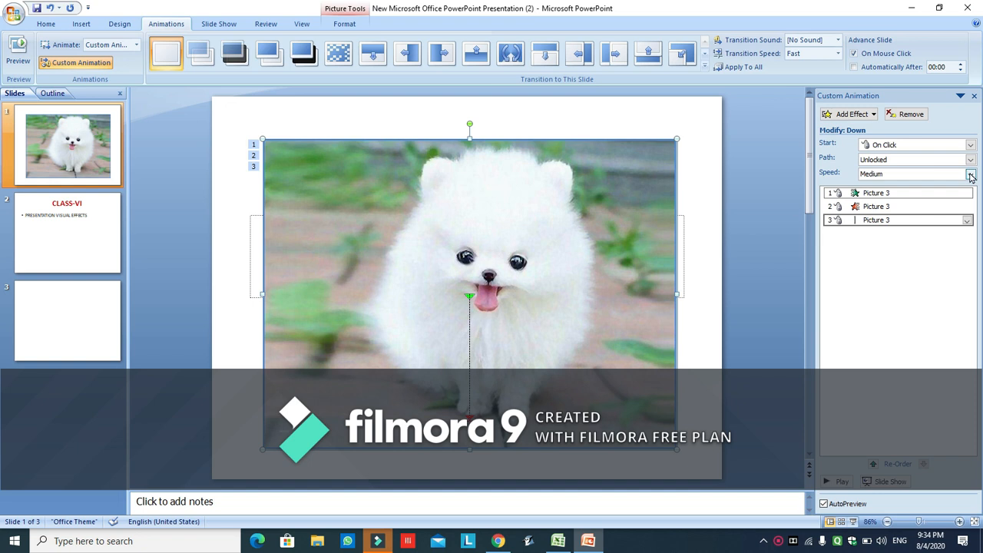
# Step: Try the Very Slow and Slow speeds on the picture's Down motion path
pyautogui.click(970, 176)
pyautogui.click(896, 185)
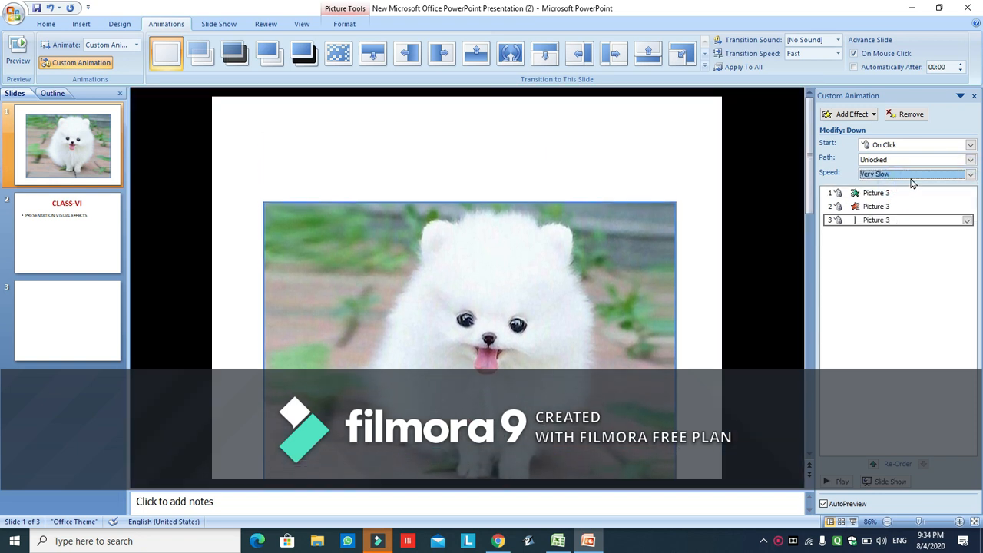
pyautogui.click(970, 175)
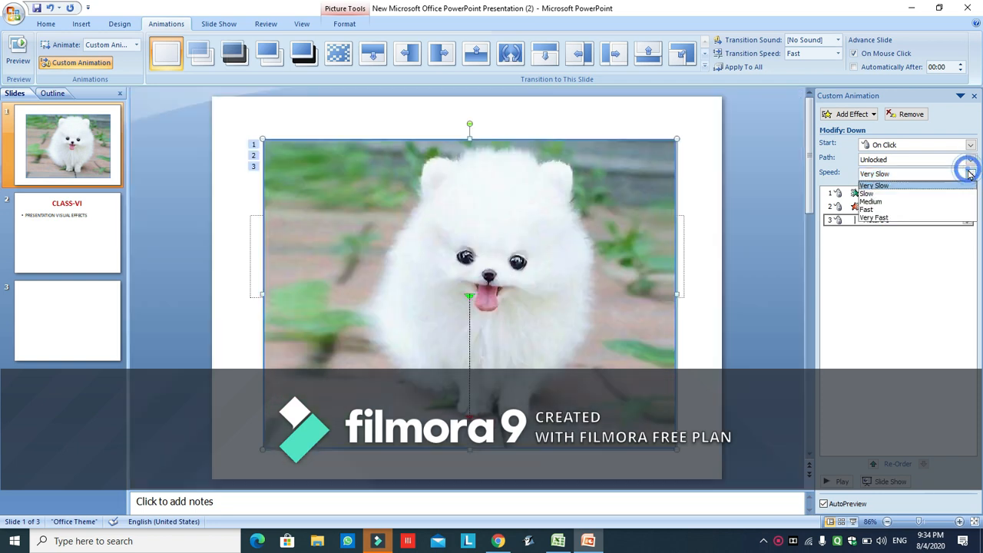
pyautogui.click(943, 193)
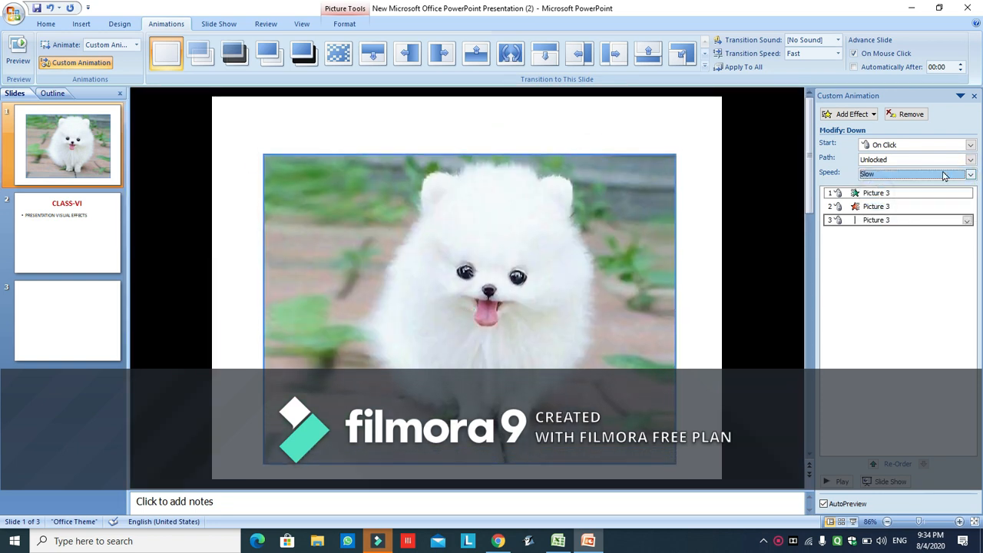
# Step: Set the speed of the picture's Down motion path to Fast
pyautogui.click(970, 174)
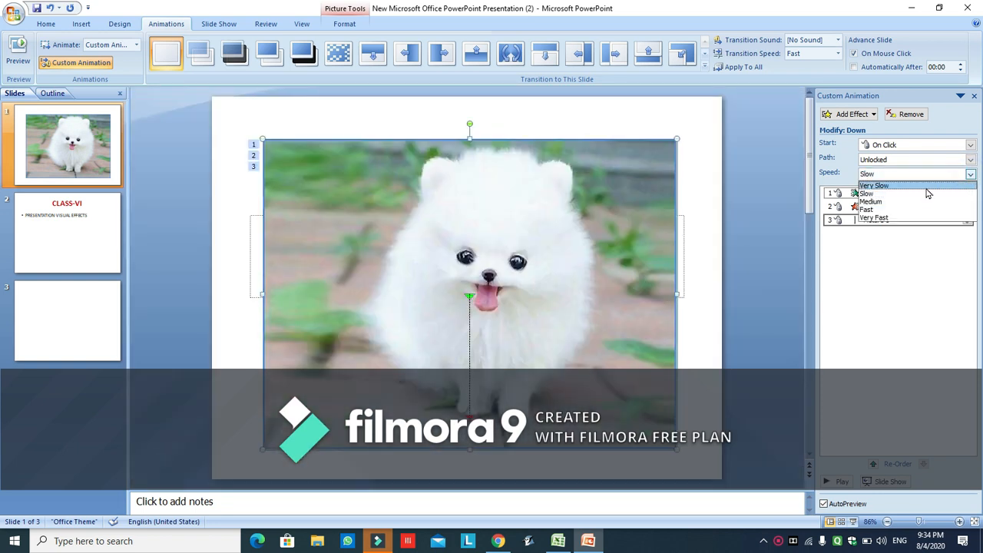
pyautogui.click(884, 210)
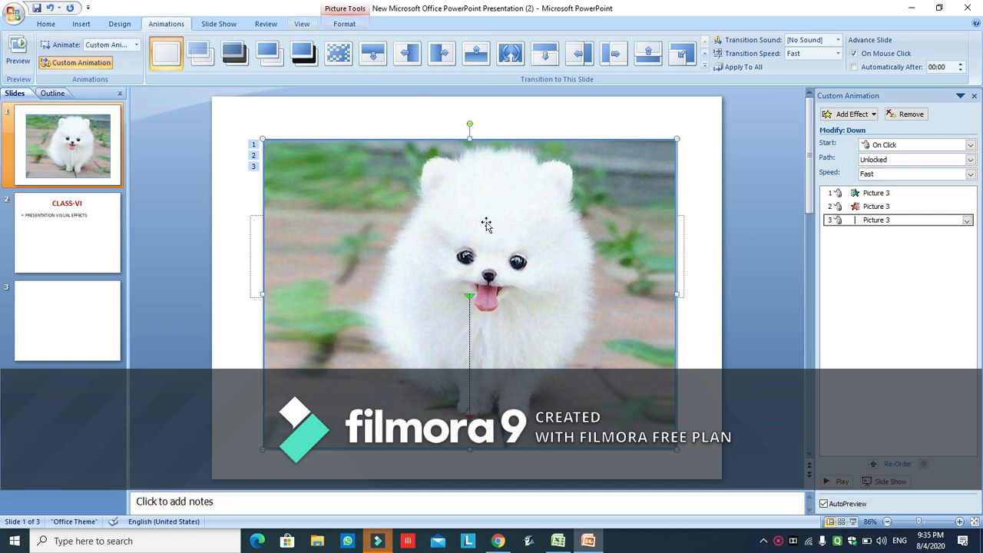
pyautogui.click(552, 254)
pyautogui.click(92, 221)
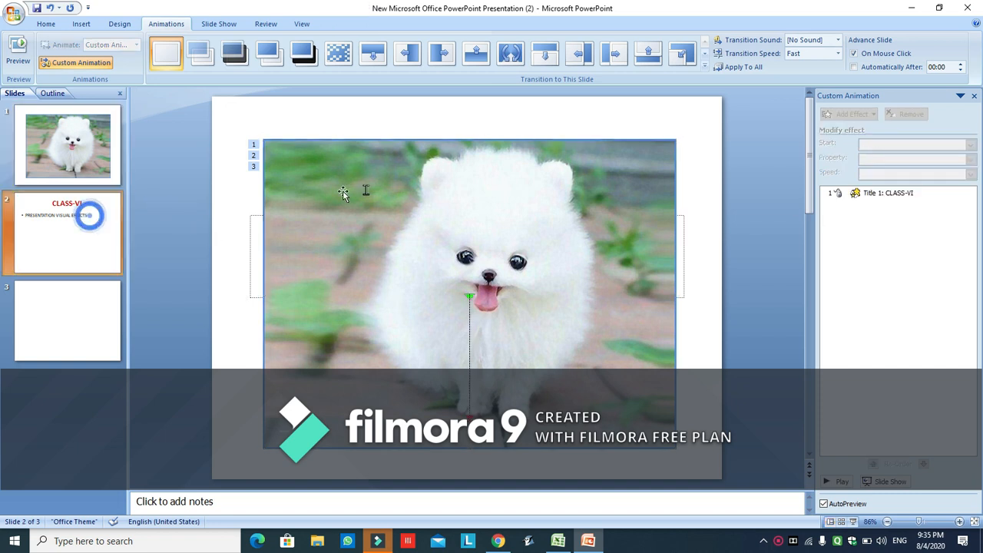
pyautogui.click(484, 158)
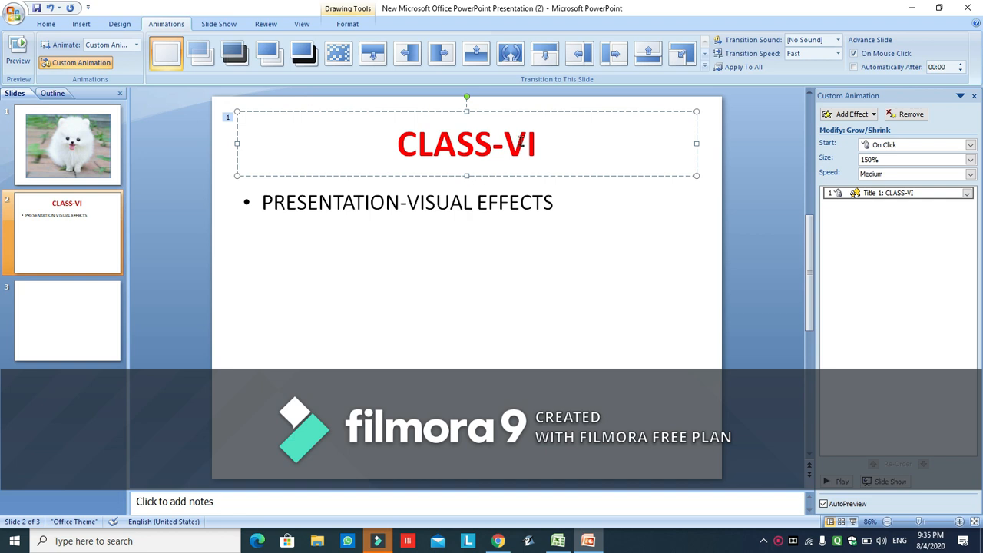
# Step: Try the Wipe Down transition on slide 1
pyautogui.click(108, 156)
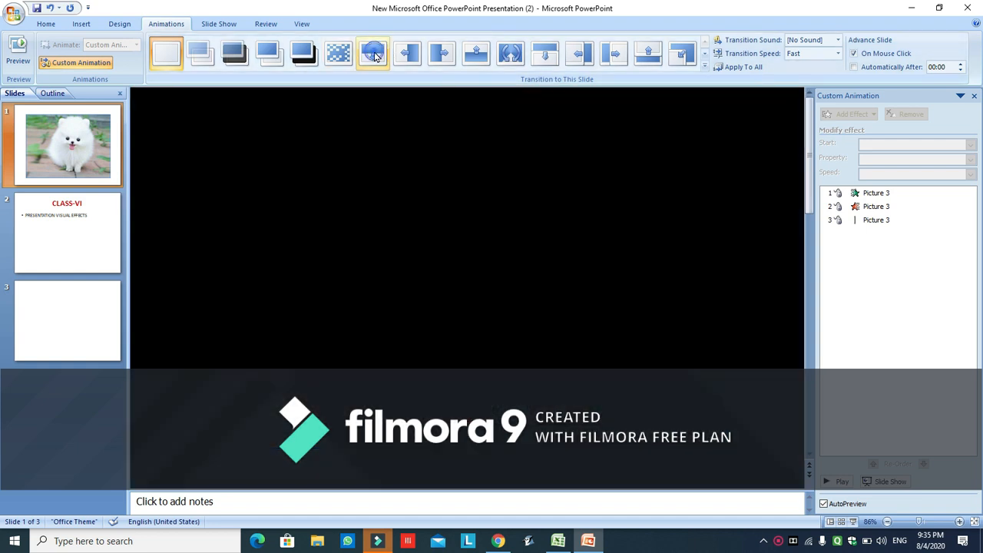
pyautogui.click(374, 55)
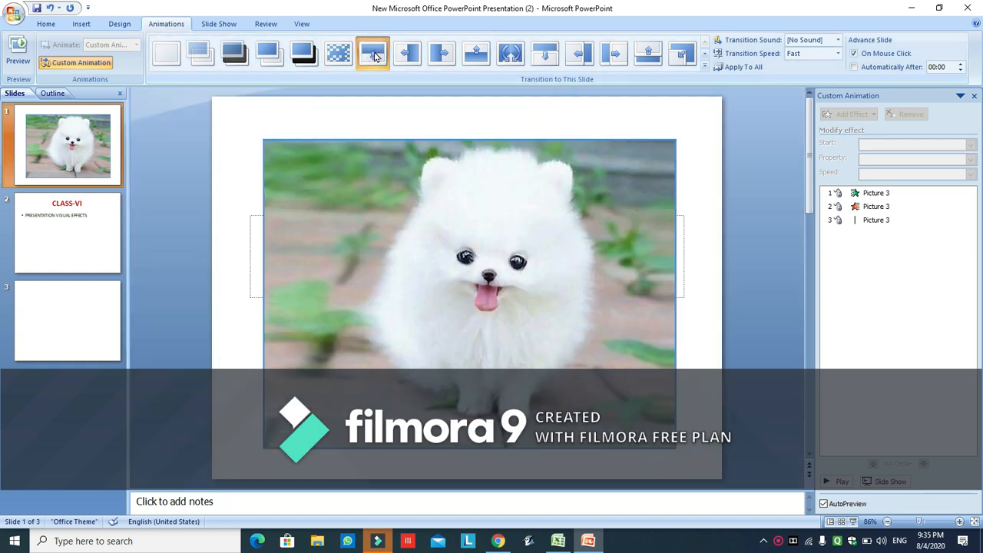
pyautogui.click(376, 56)
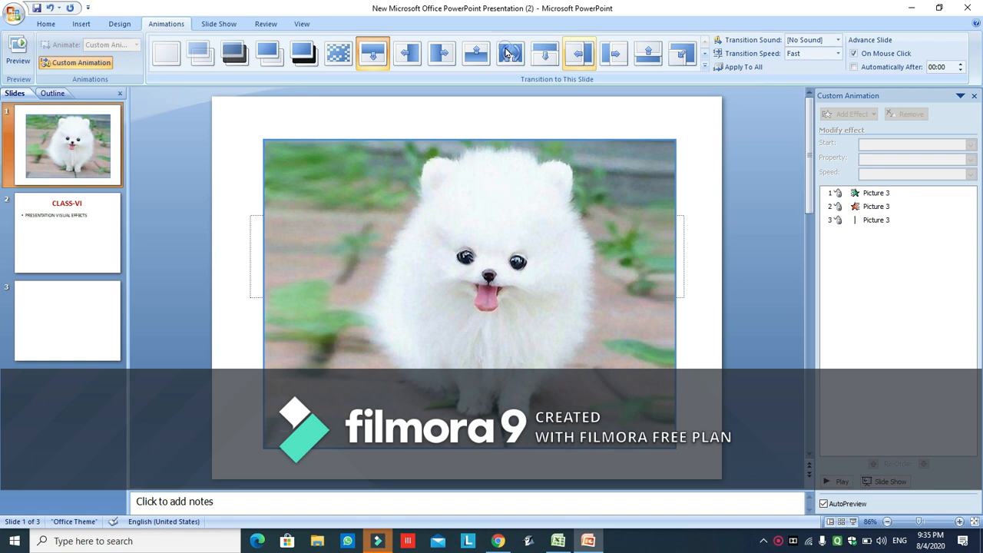
# Step: Apply the Wedge transition to slide 1
pyautogui.click(509, 52)
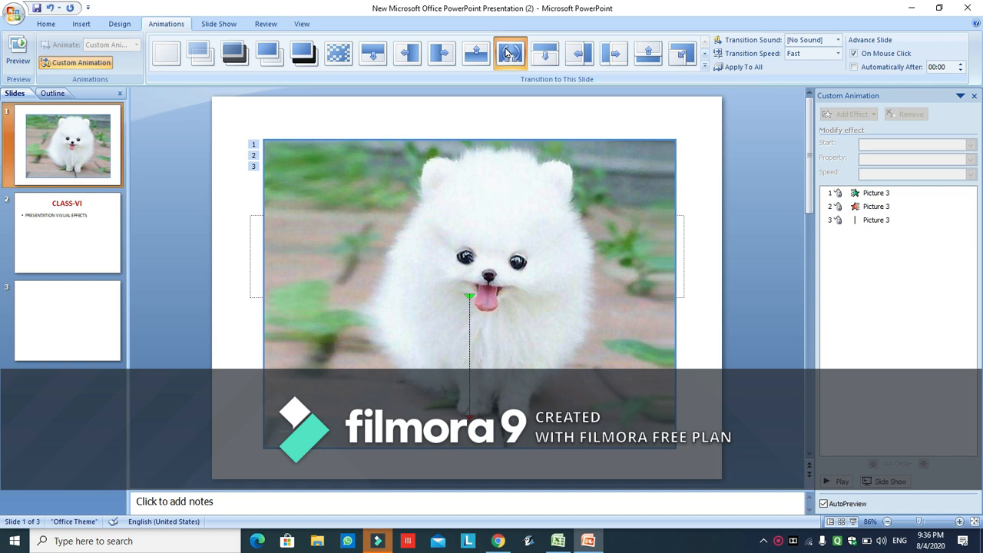
pyautogui.click(507, 53)
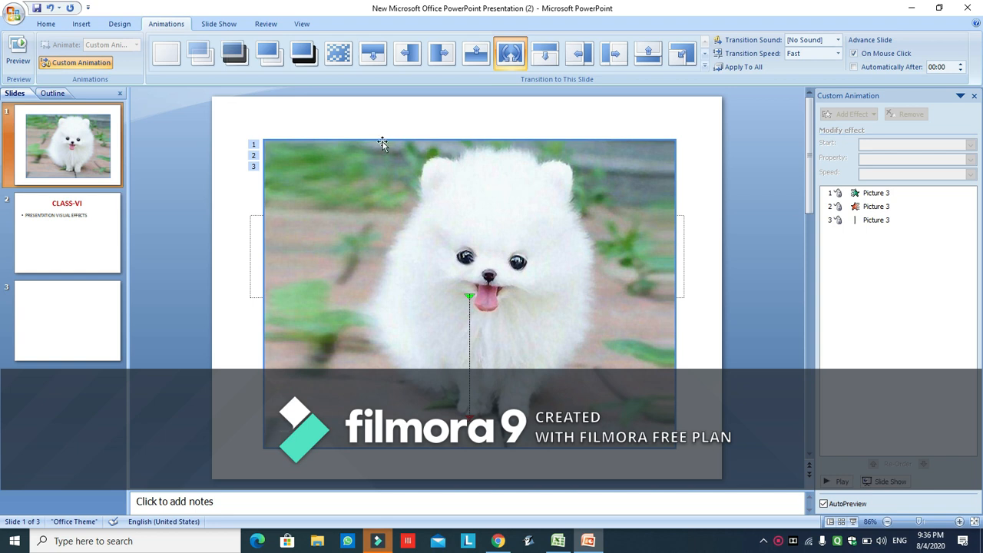
# Step: Go to slide 2 with the CLASS-VI title
pyautogui.click(119, 252)
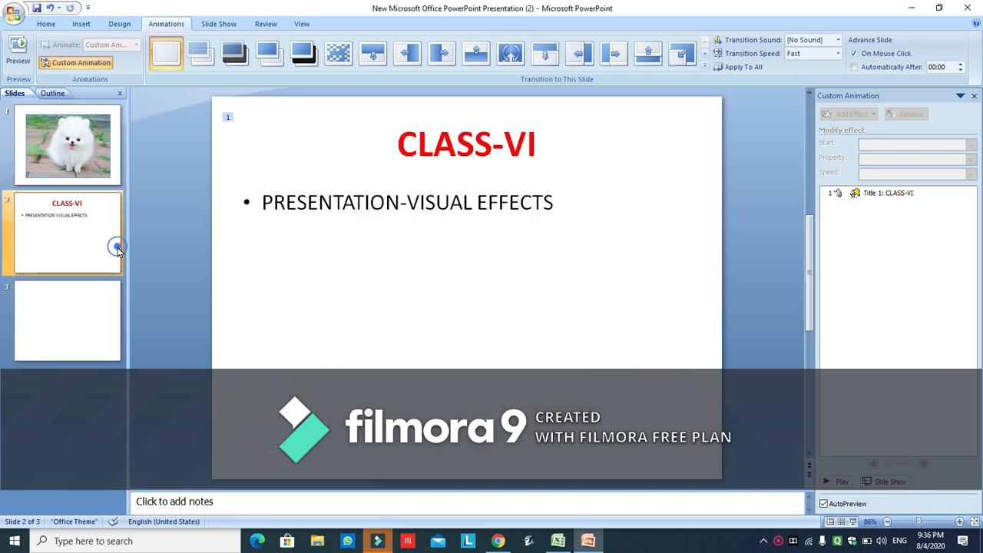